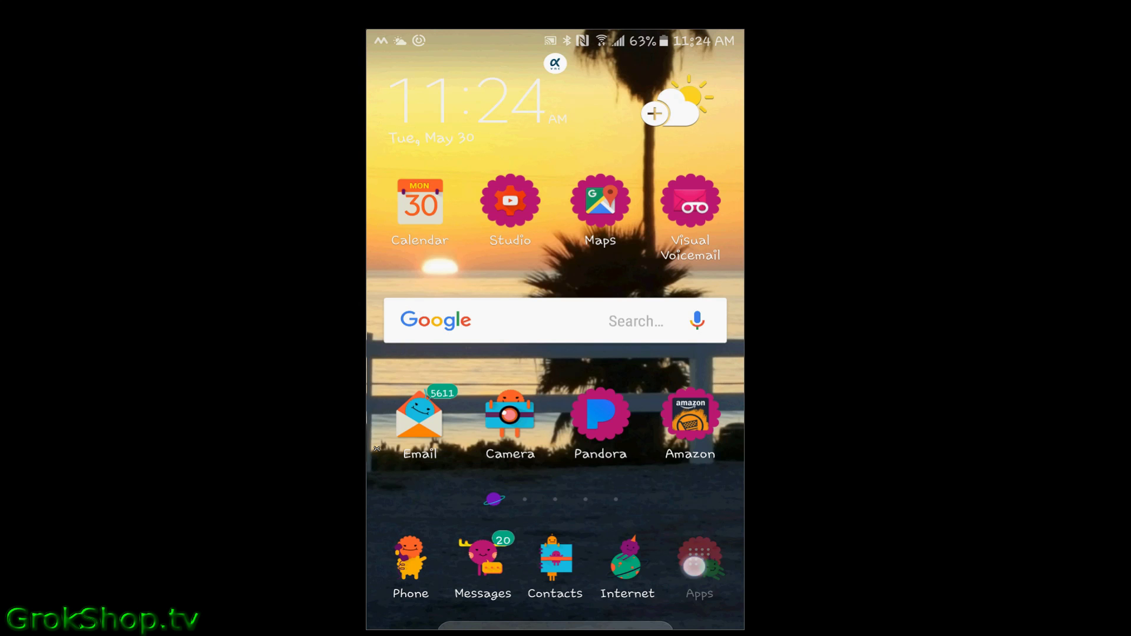
Open MacroDroid and review the volume levels set in the Volume Change action of the Volume pinnage macro
click(696, 560)
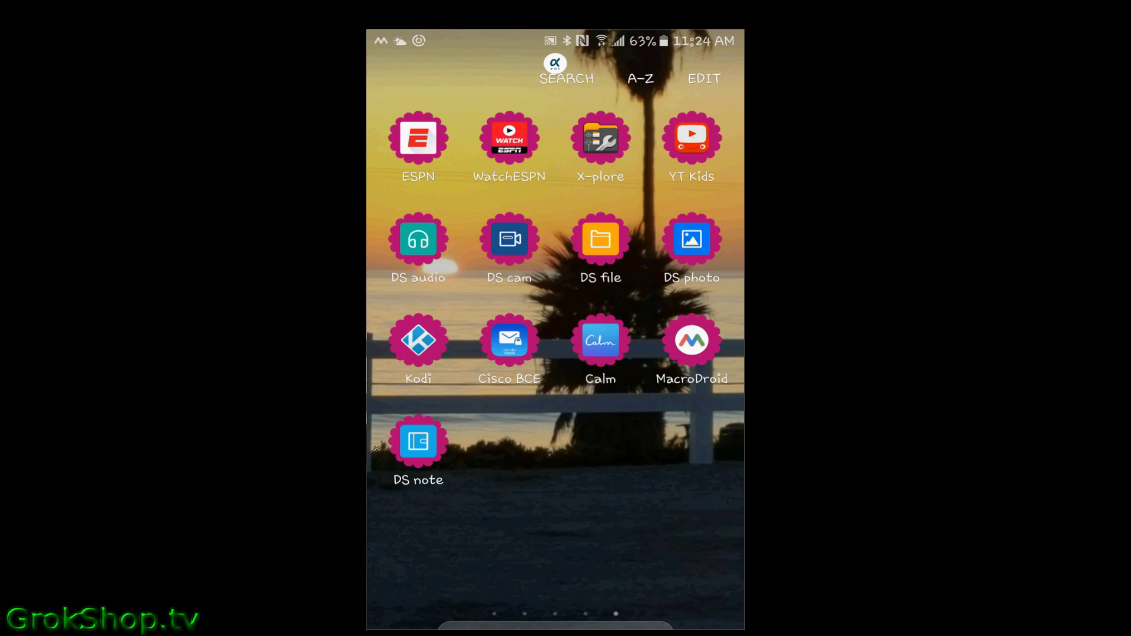
click(691, 341)
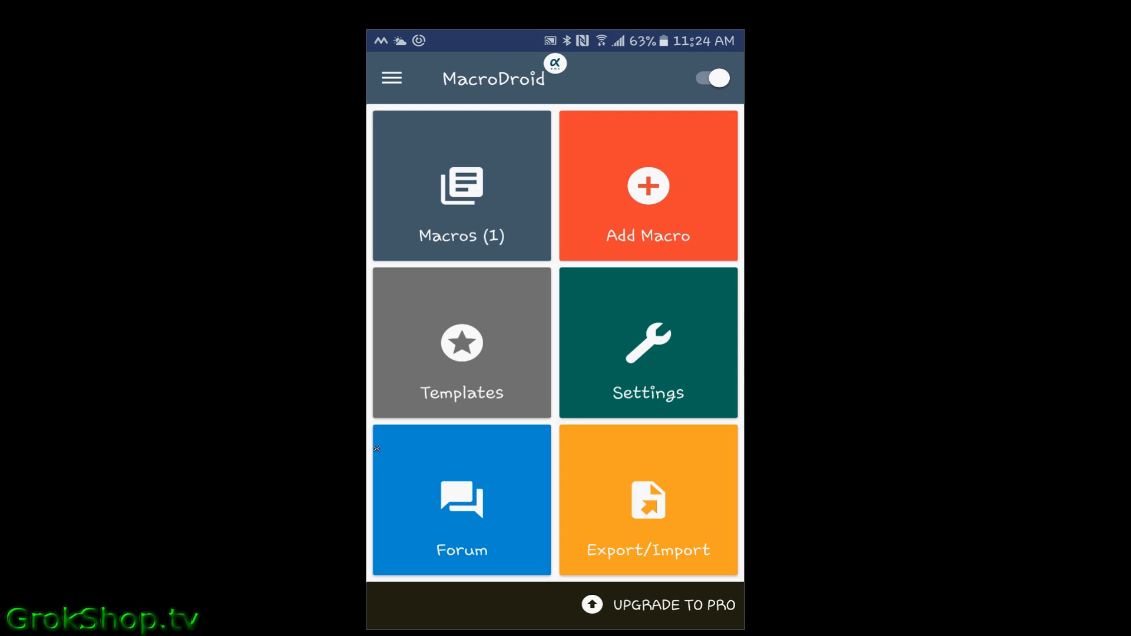
click(462, 187)
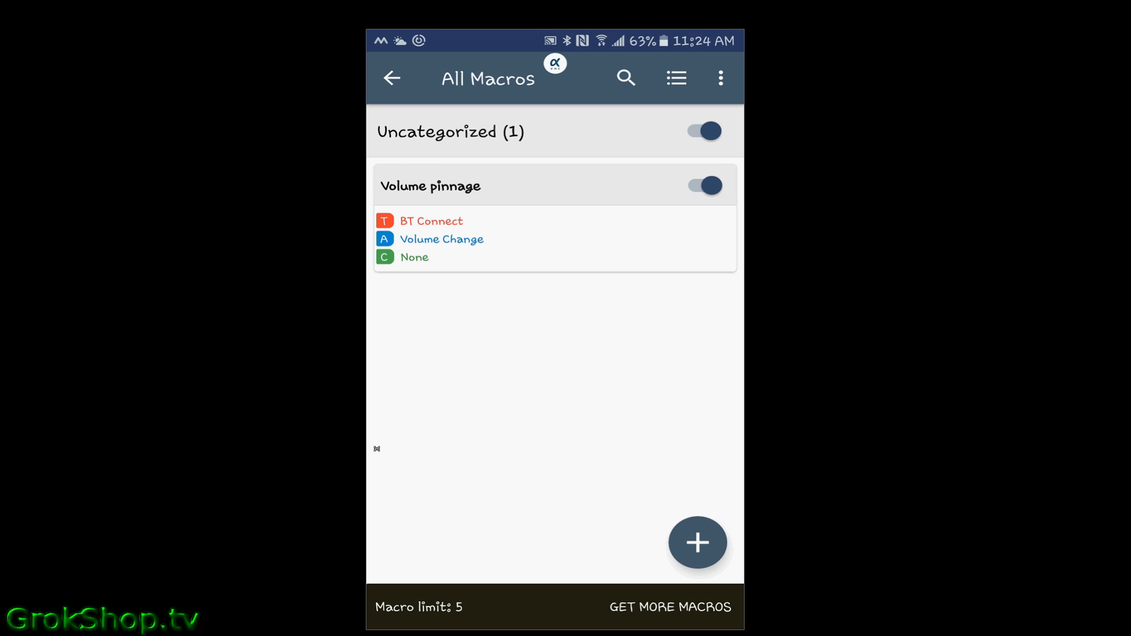
click(424, 236)
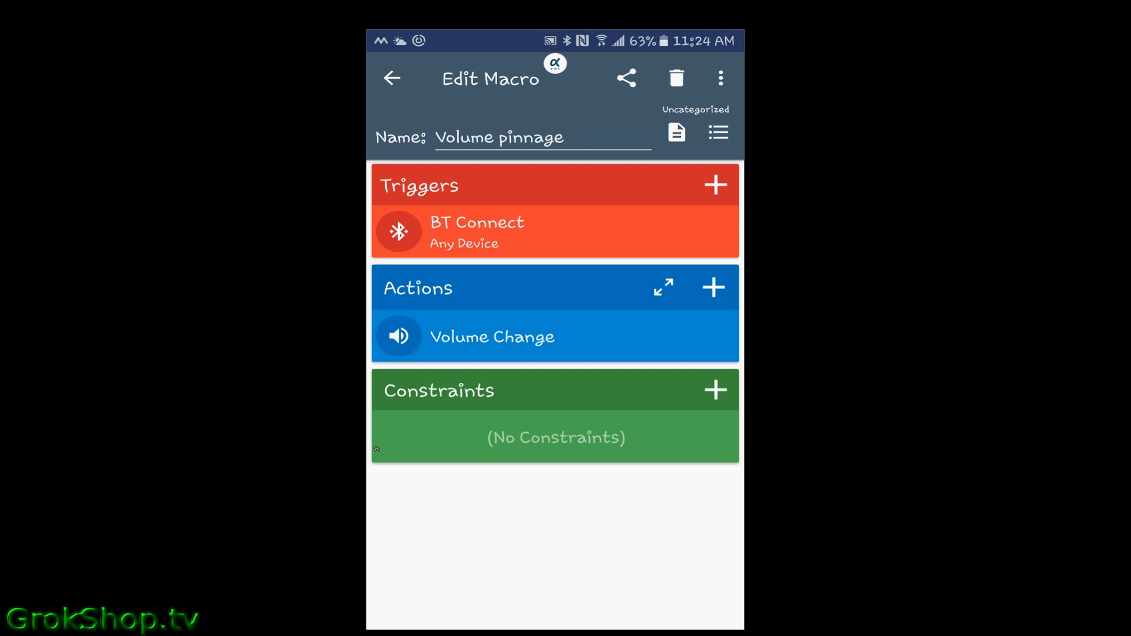
click(460, 328)
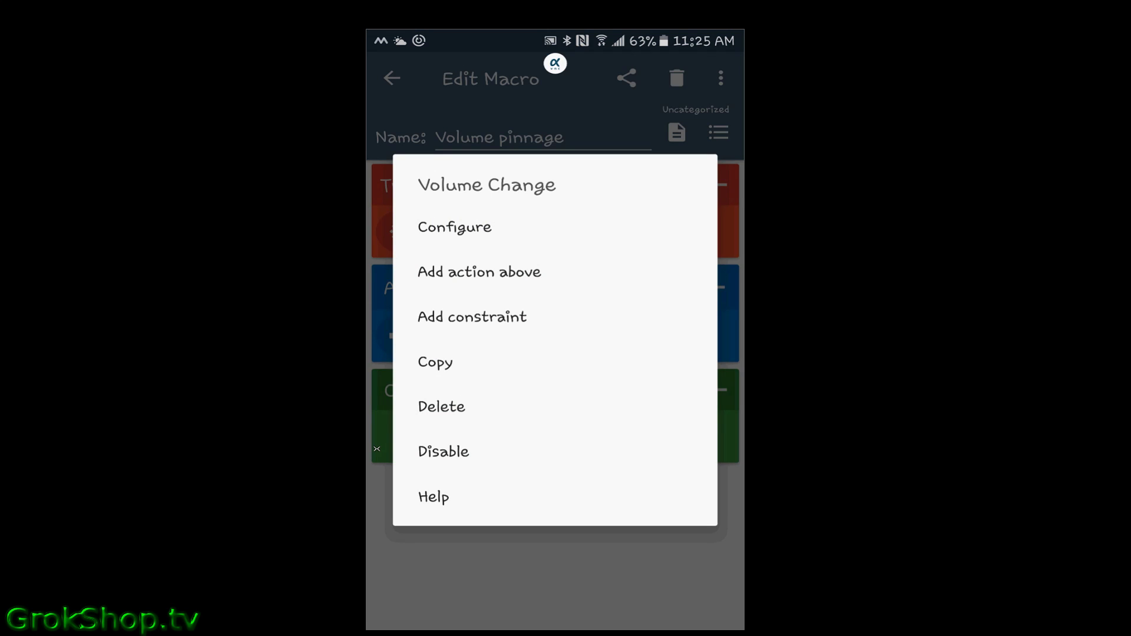
click(418, 221)
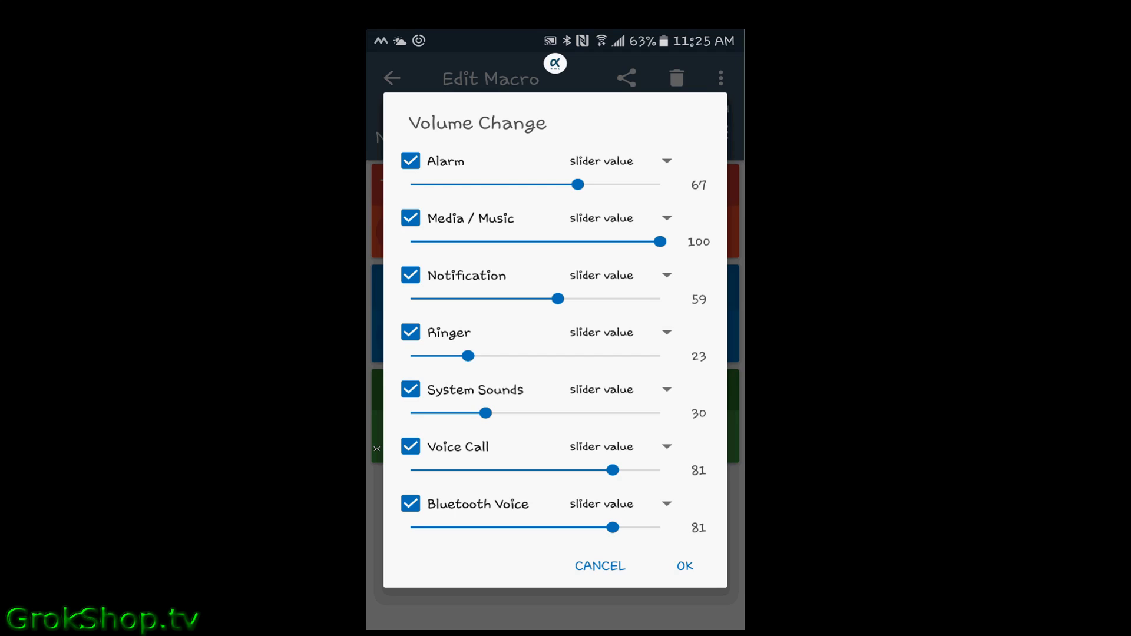
click(596, 554)
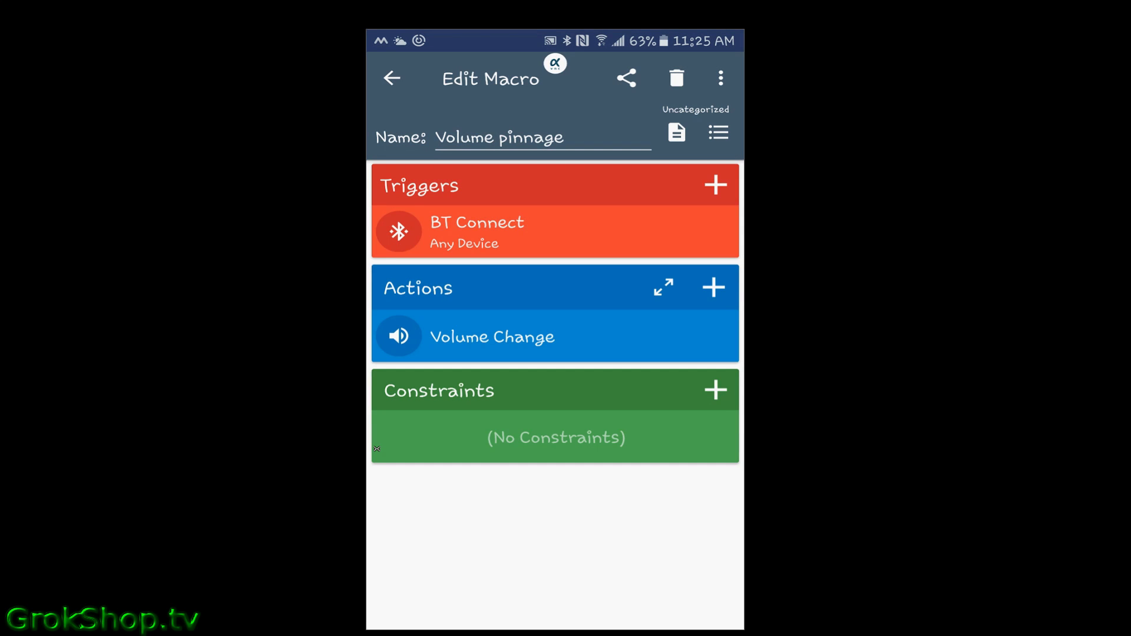
key(Escape)
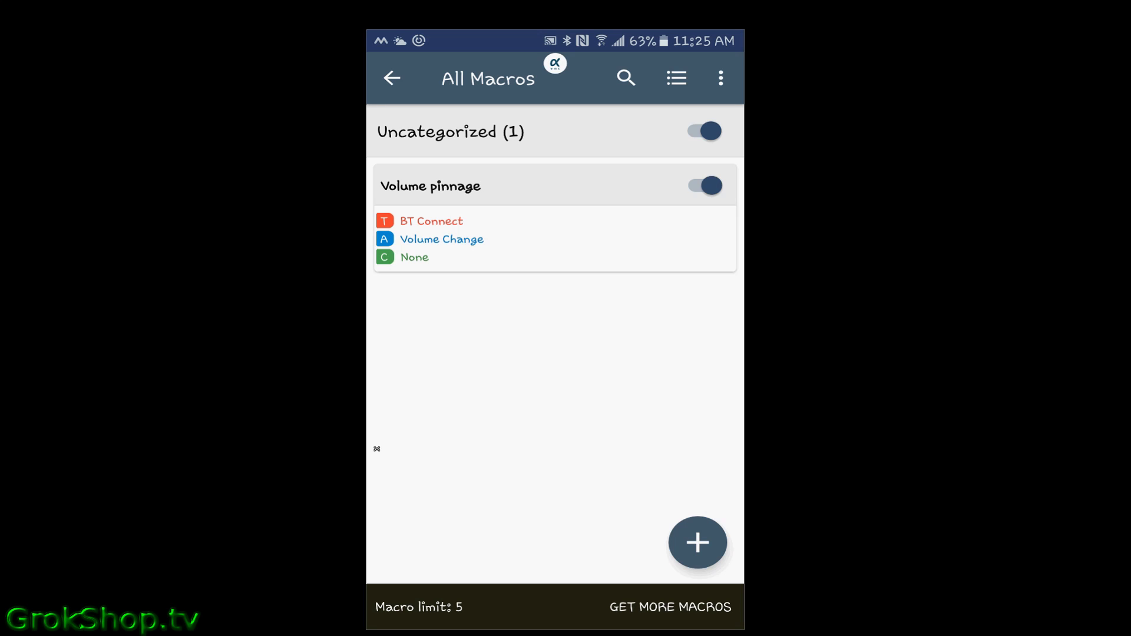
Delete the Volume pinnage macro and return to the MacroDroid home screen
click(529, 248)
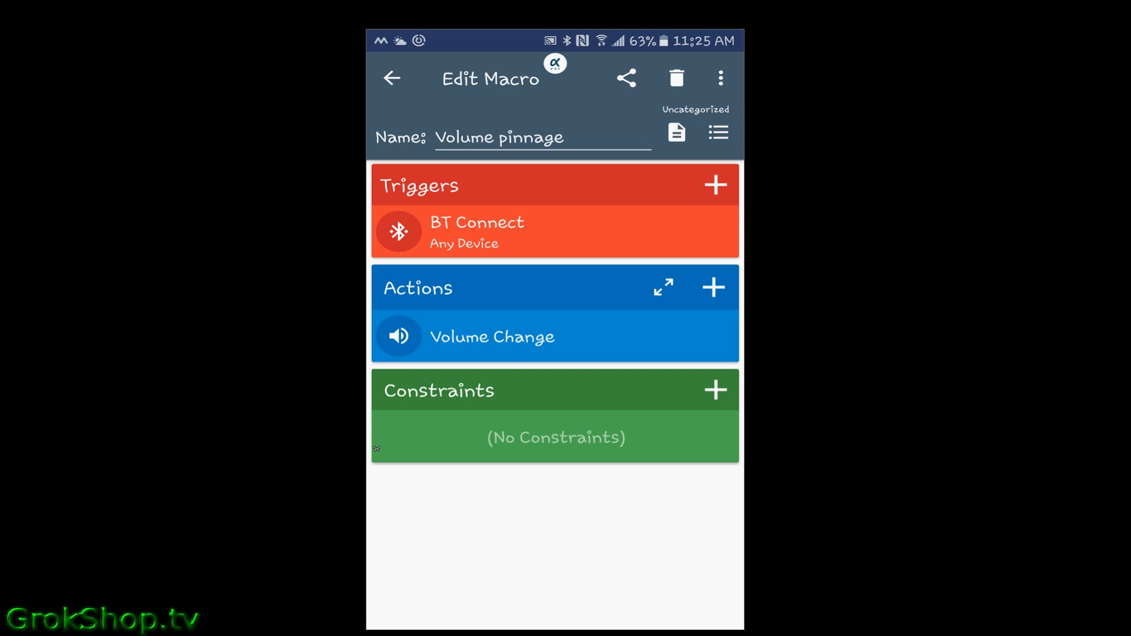
click(717, 132)
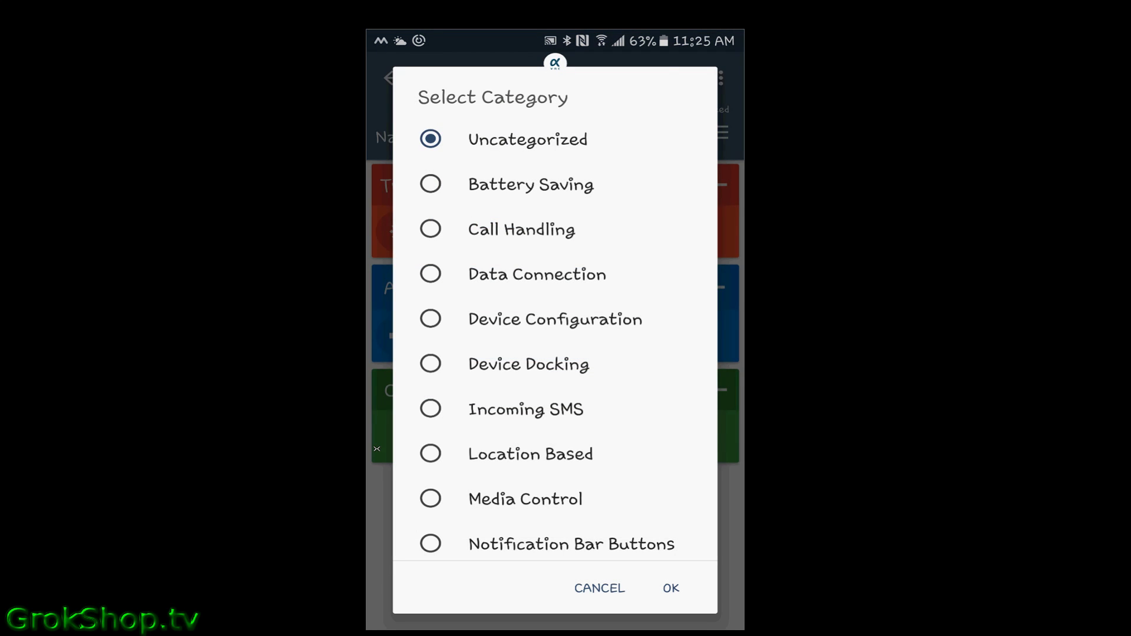
click(373, 538)
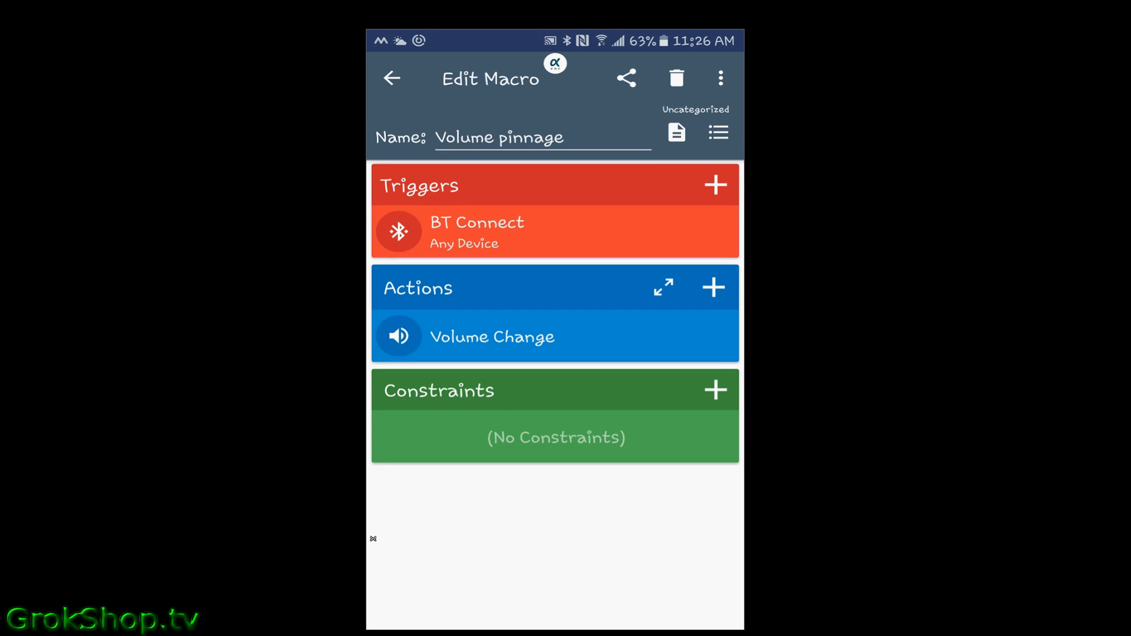
click(677, 78)
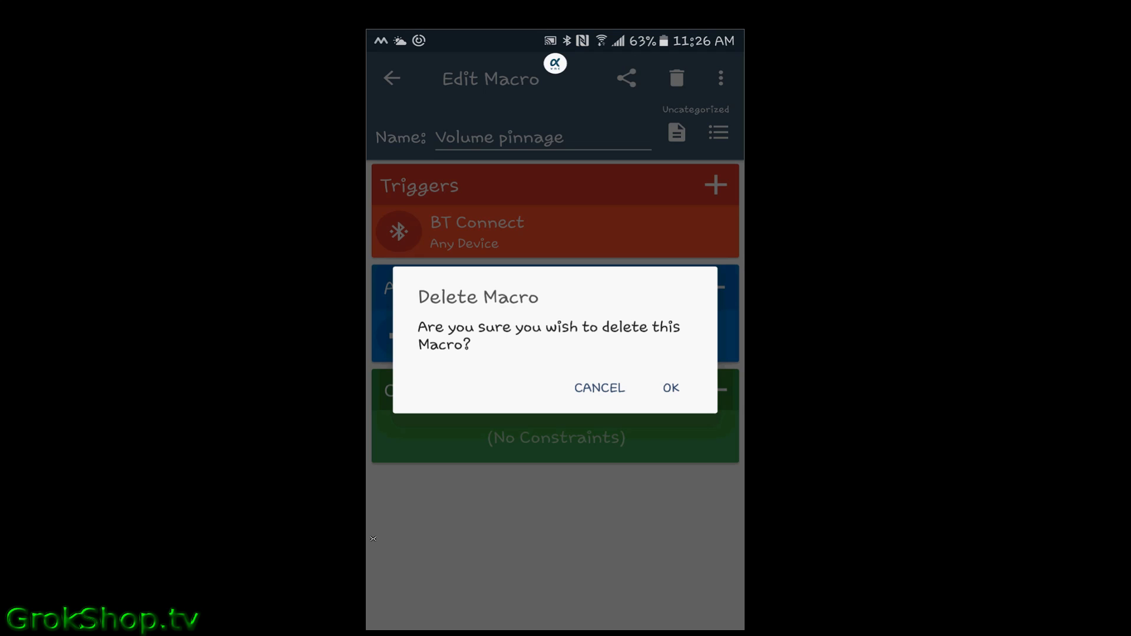
click(673, 390)
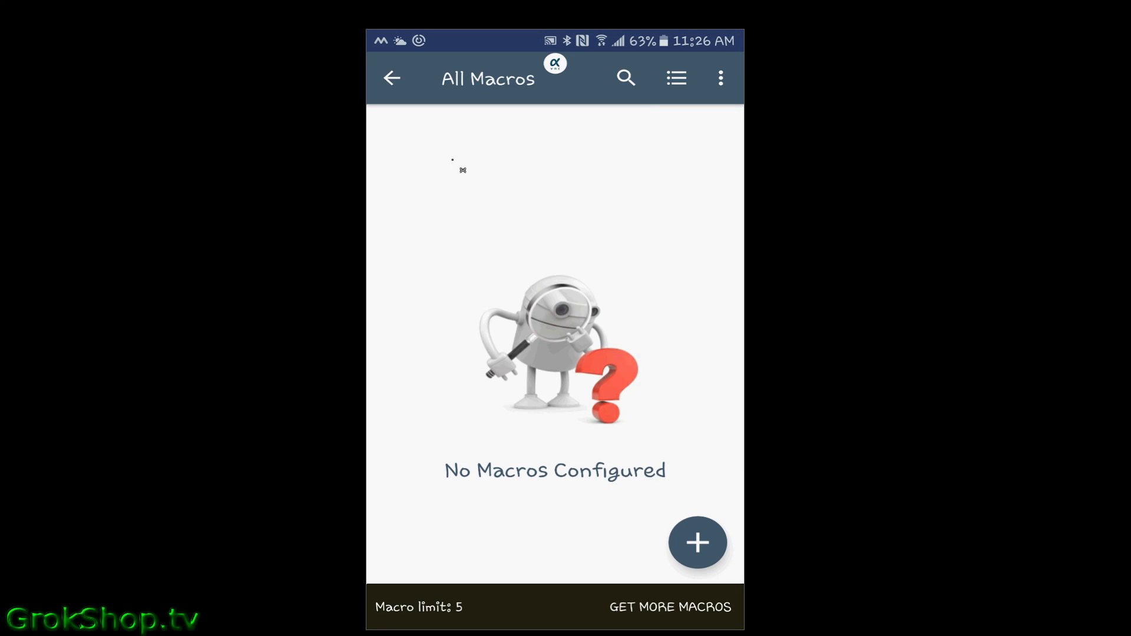
click(391, 79)
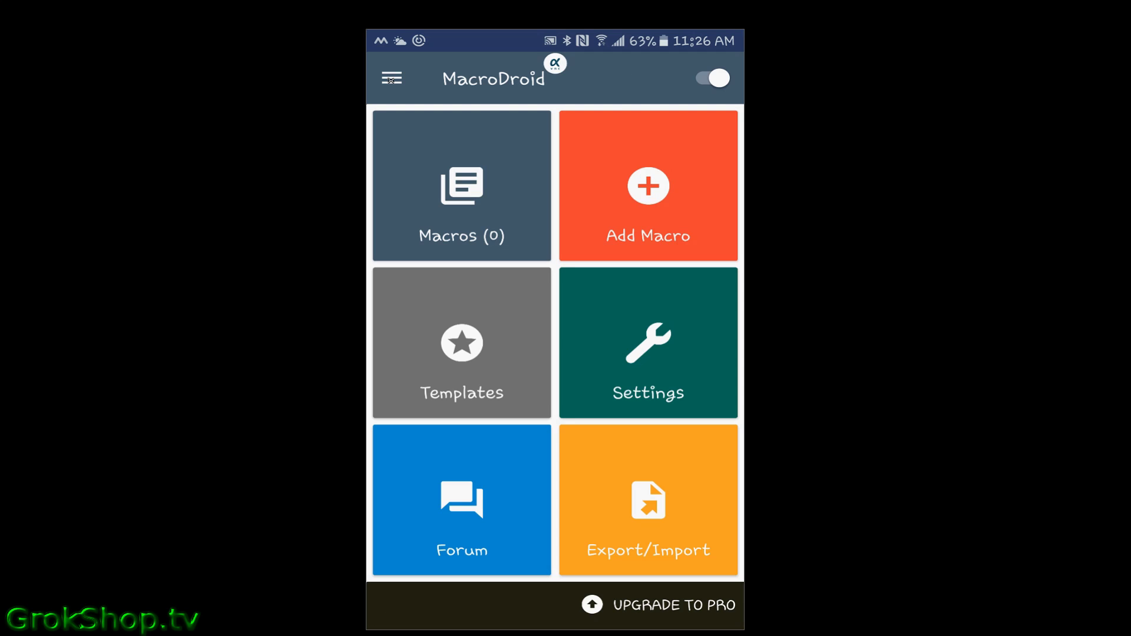
Start a new macro in MacroDroid with a Bluetooth Event trigger for Device Connected, applying to Any Device
key(Escape)
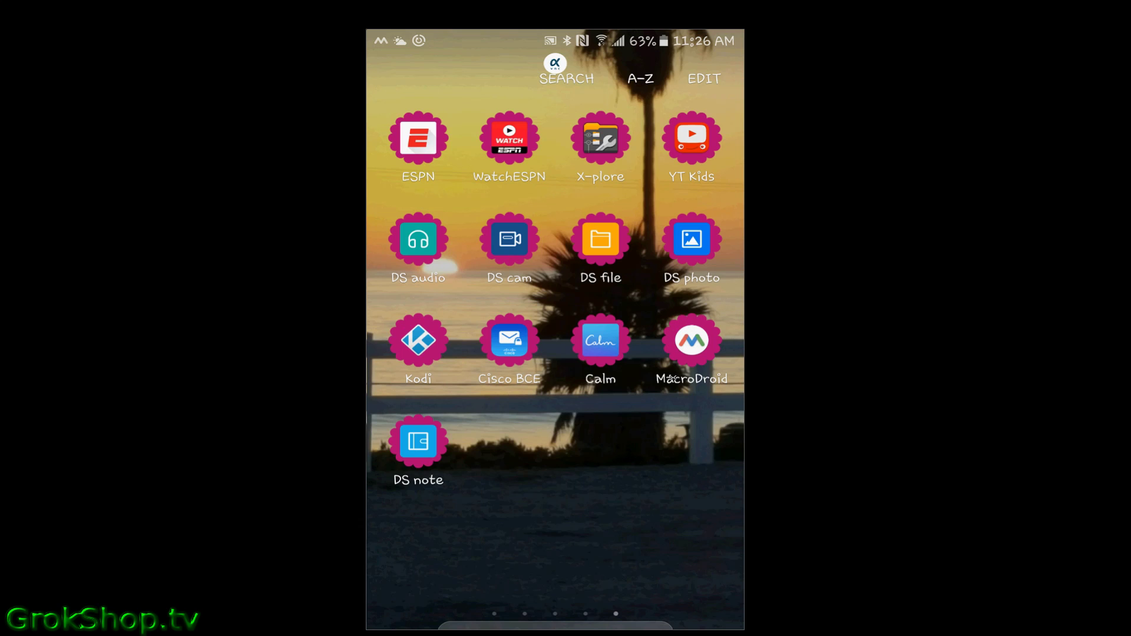
click(688, 354)
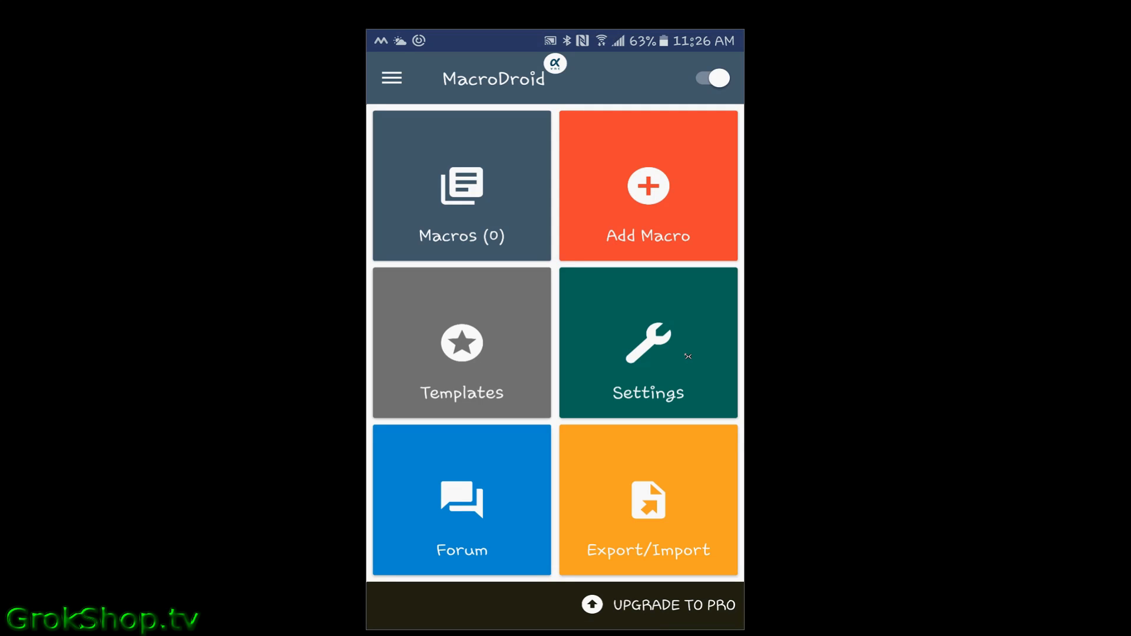
click(662, 228)
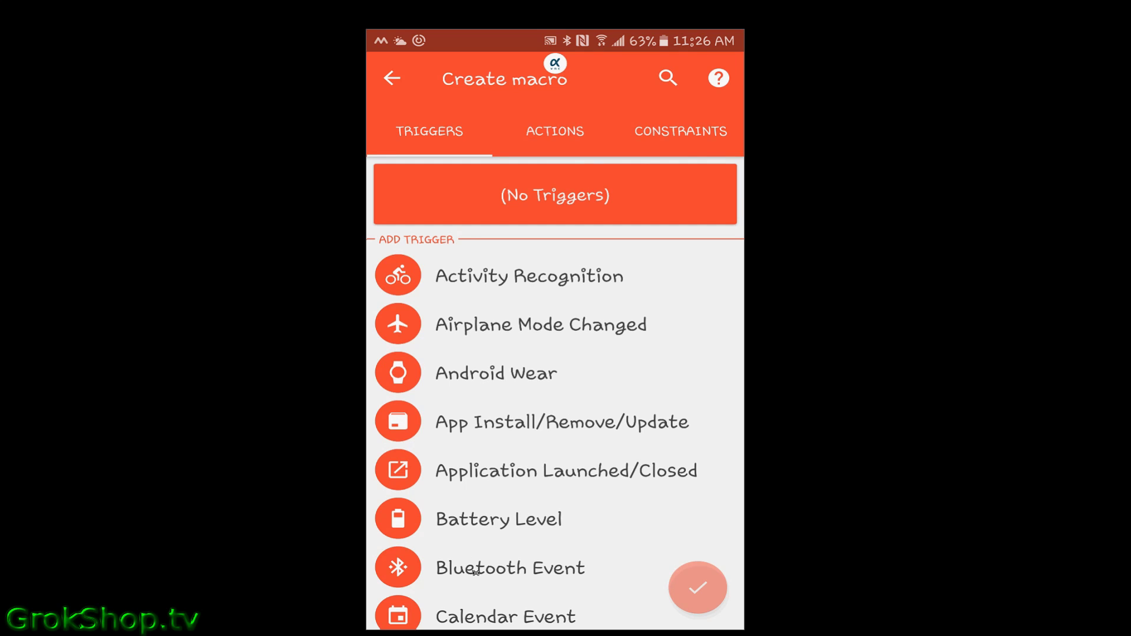
click(425, 567)
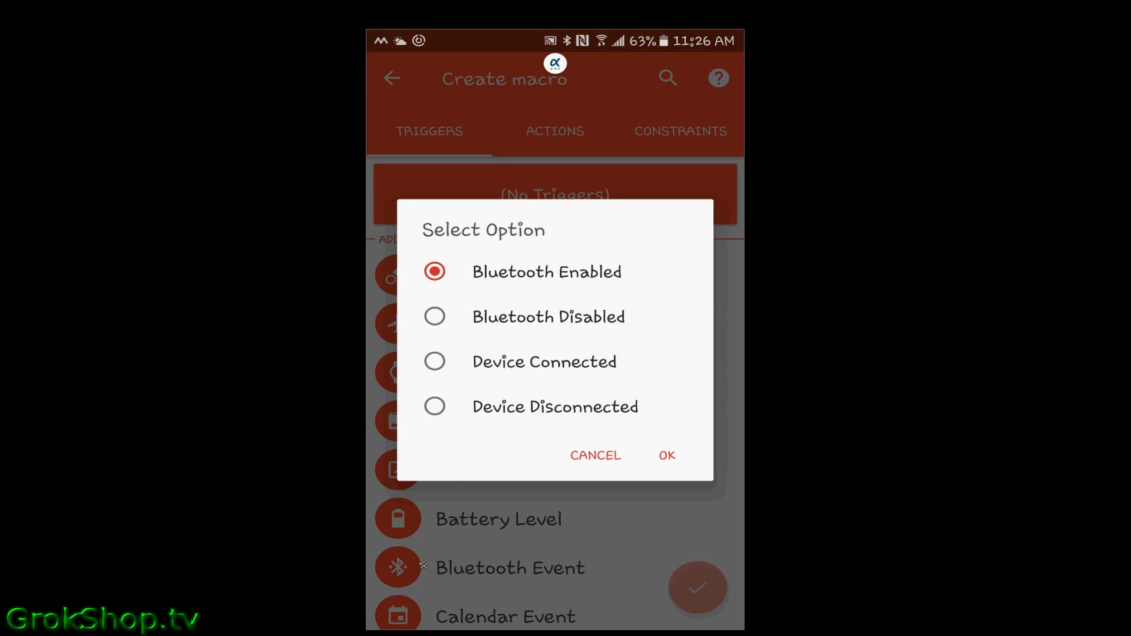
click(480, 361)
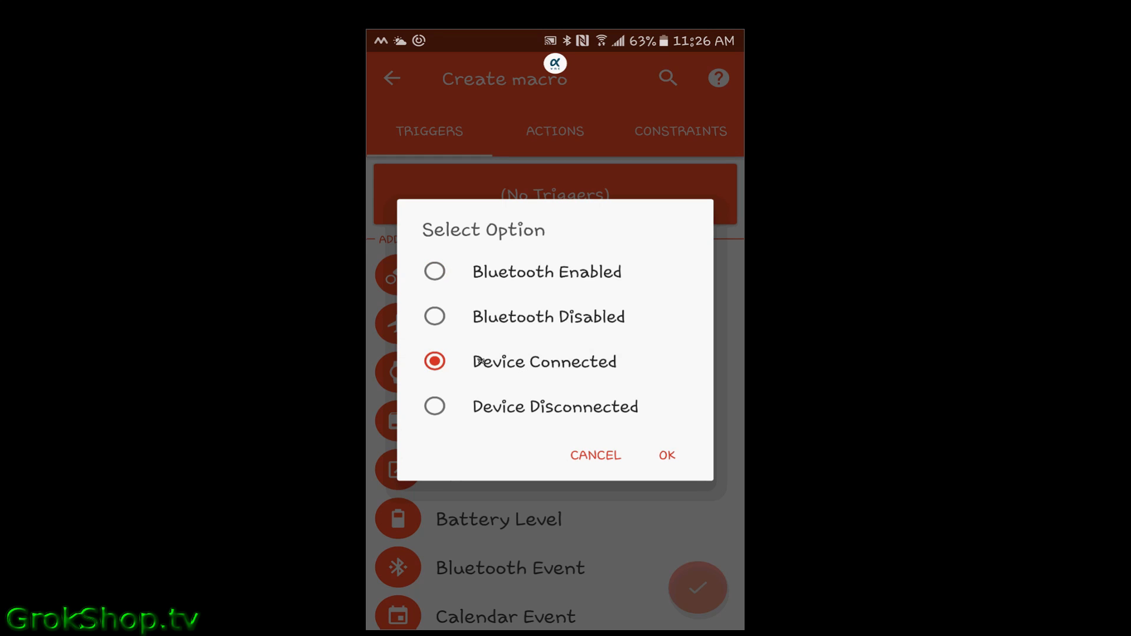
click(666, 455)
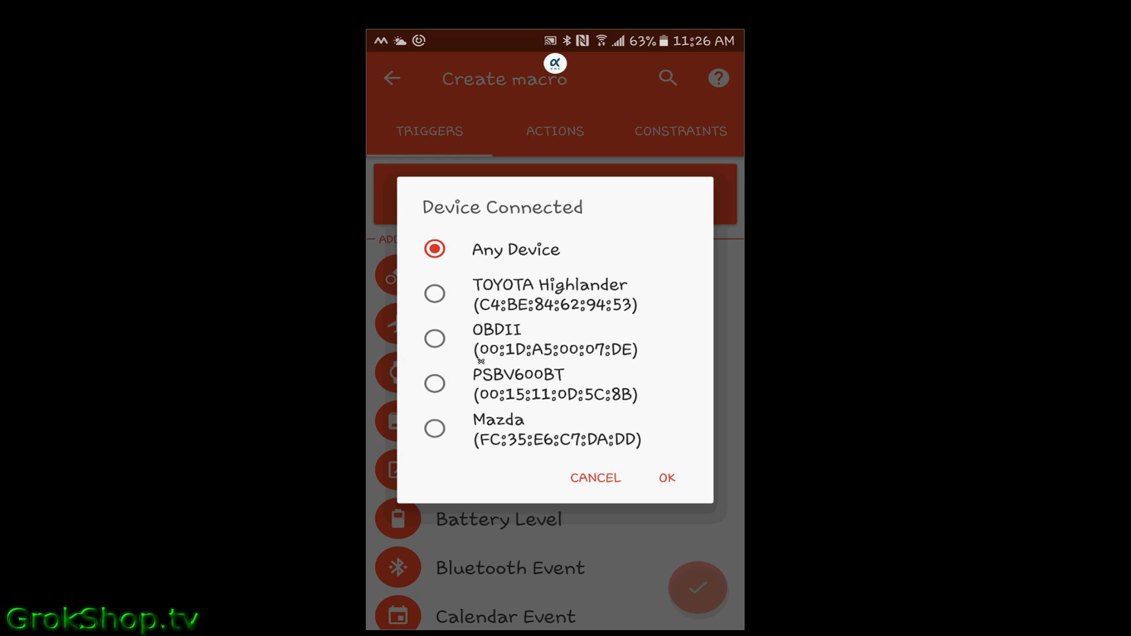
click(668, 480)
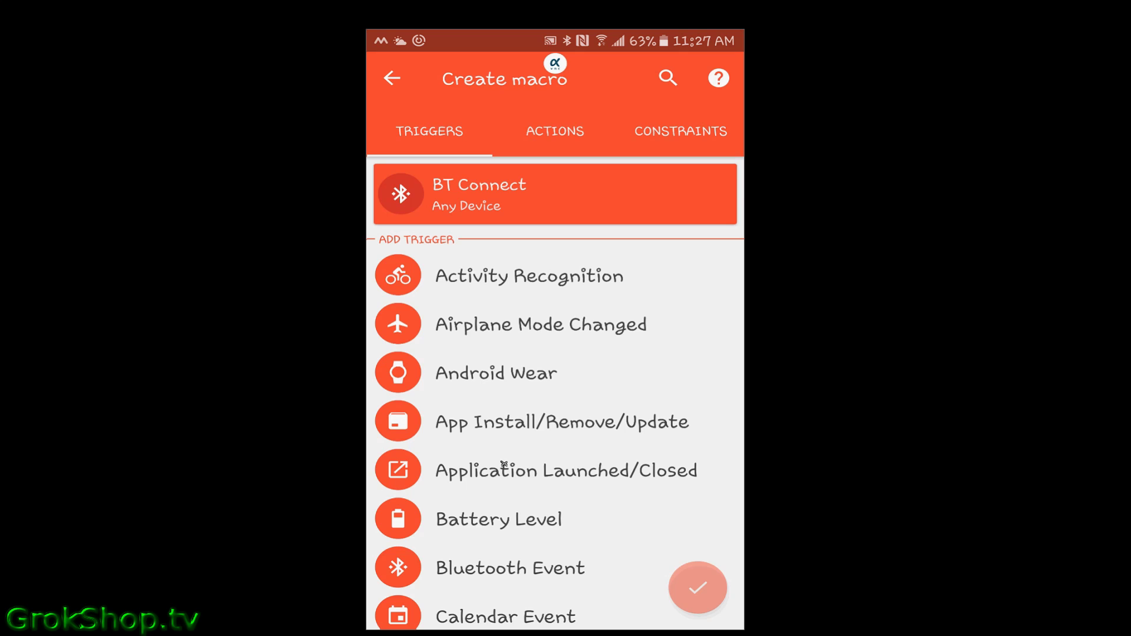
Add a Headphones Inserted trigger with the microphone option Any, and dismiss the location permission request
scroll(503, 463, down, 10)
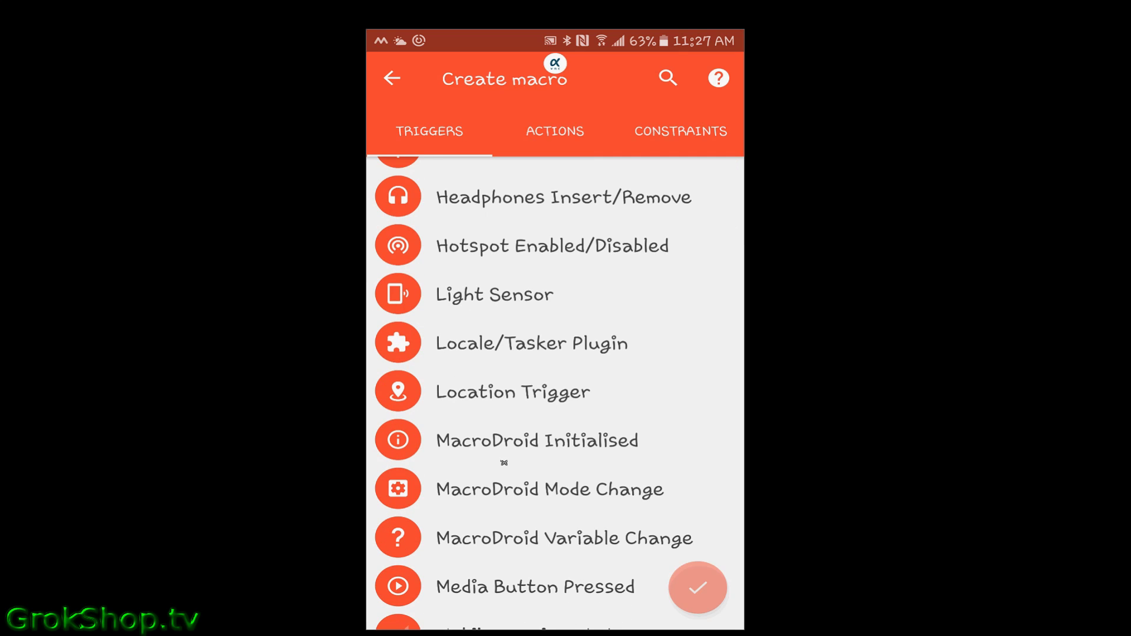
scroll(503, 463, down, 3)
scroll(504, 463, down, 2)
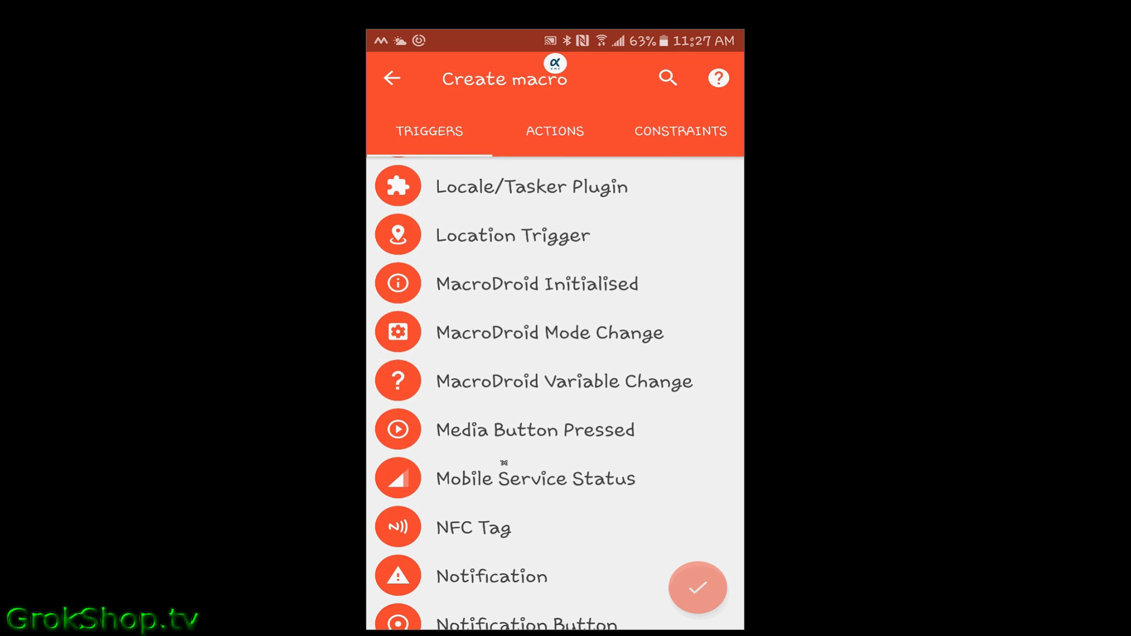
scroll(504, 464, up, 3)
scroll(503, 462, up, 2)
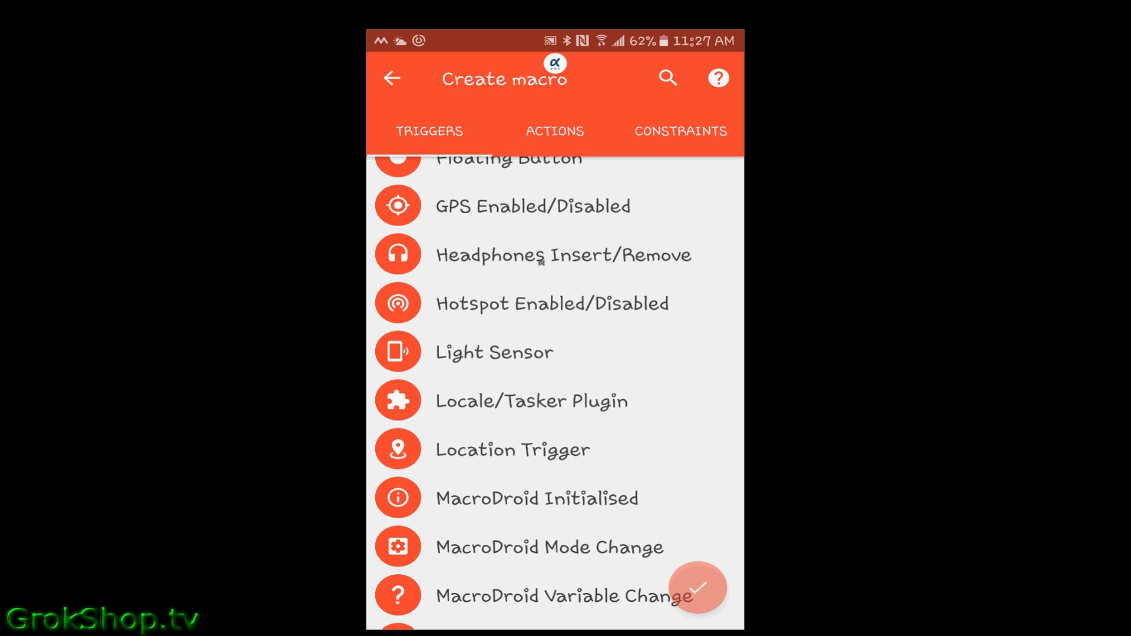
click(501, 257)
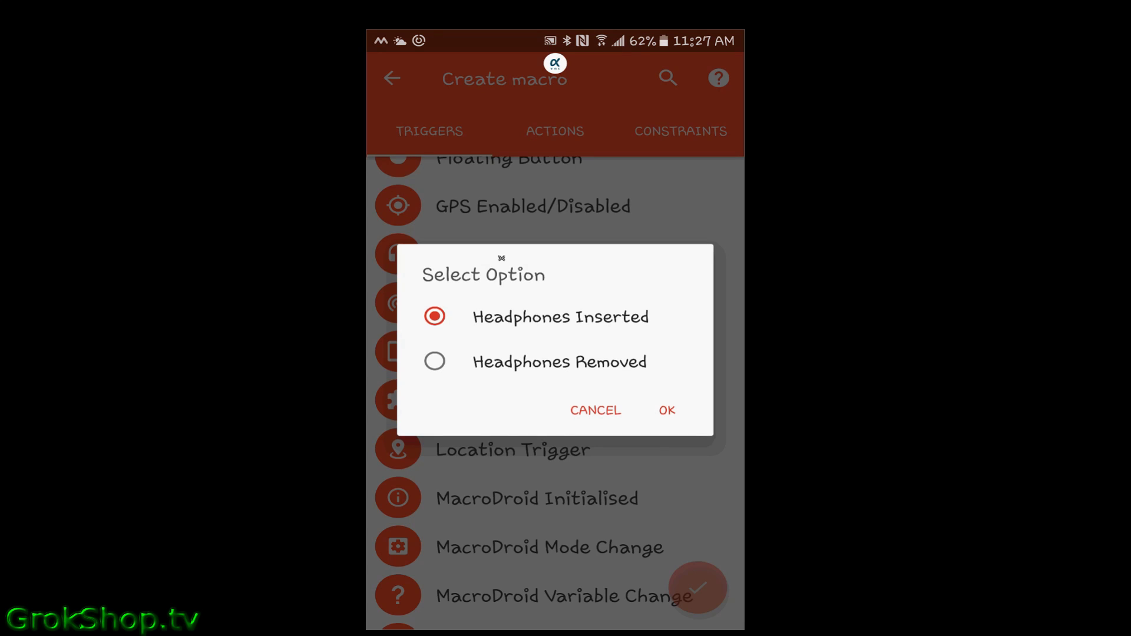
click(667, 411)
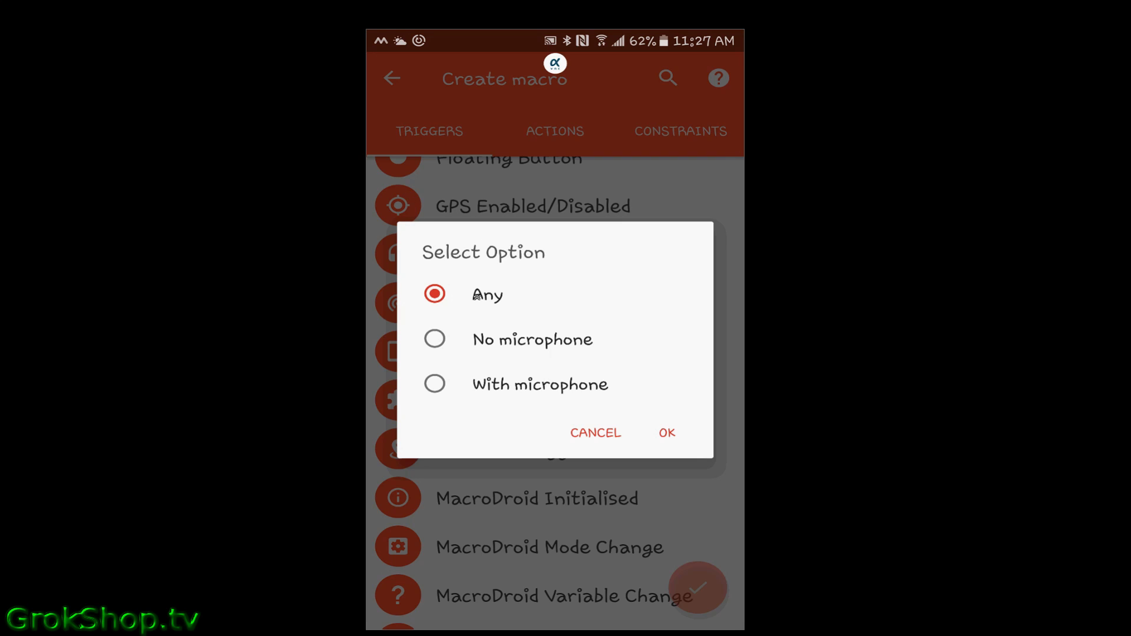
click(668, 432)
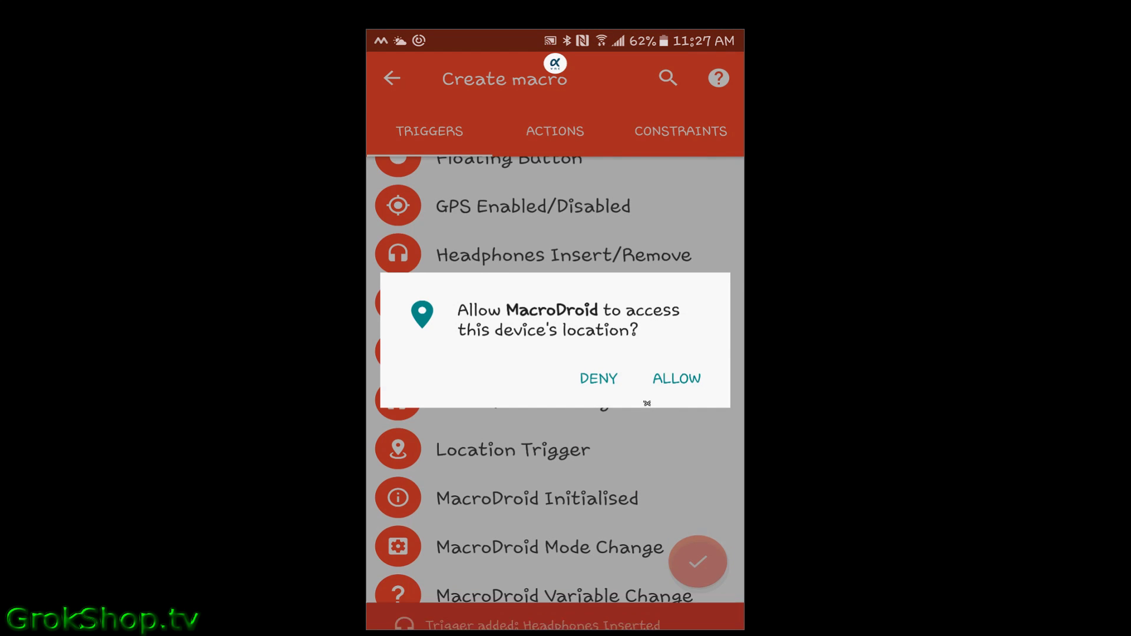
click(608, 378)
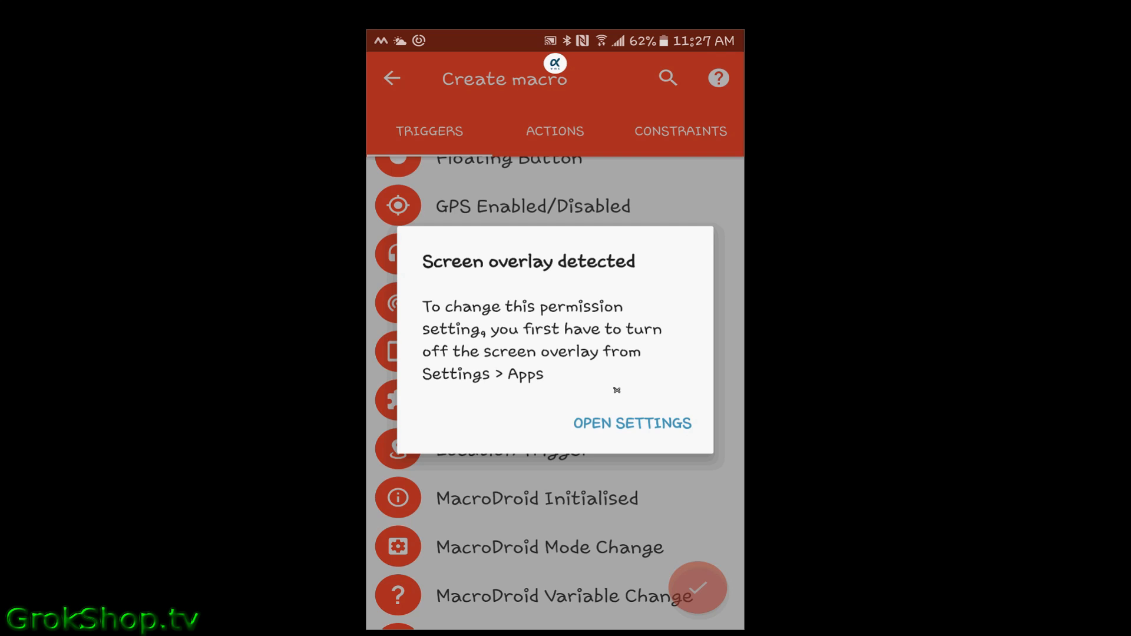
click(652, 215)
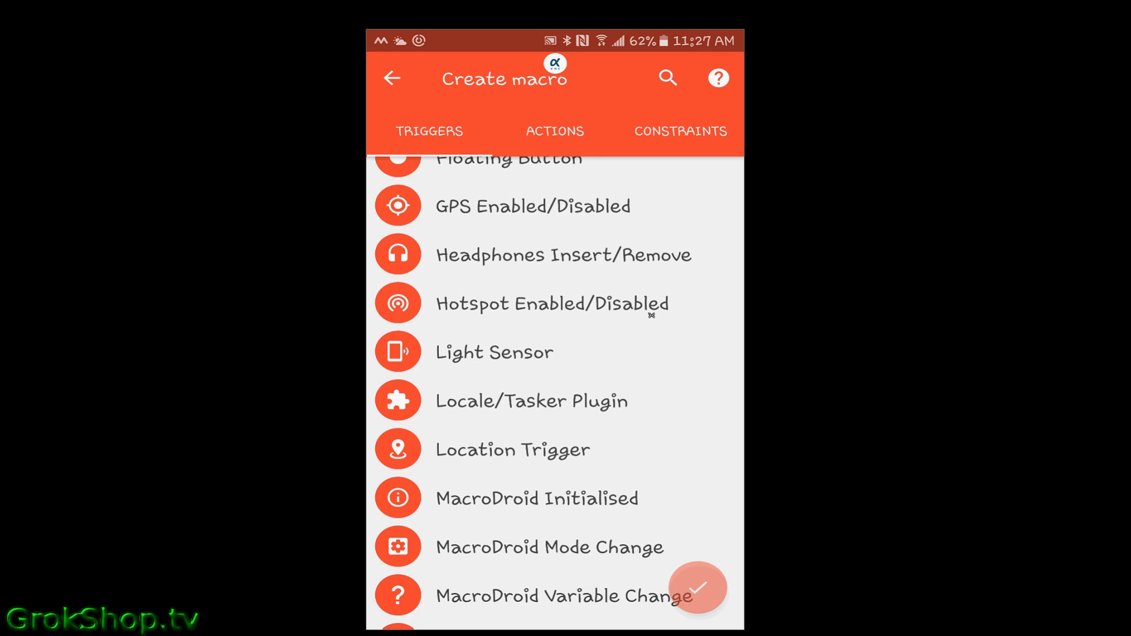
scroll(613, 298, up, 10)
scroll(609, 289, up, 5)
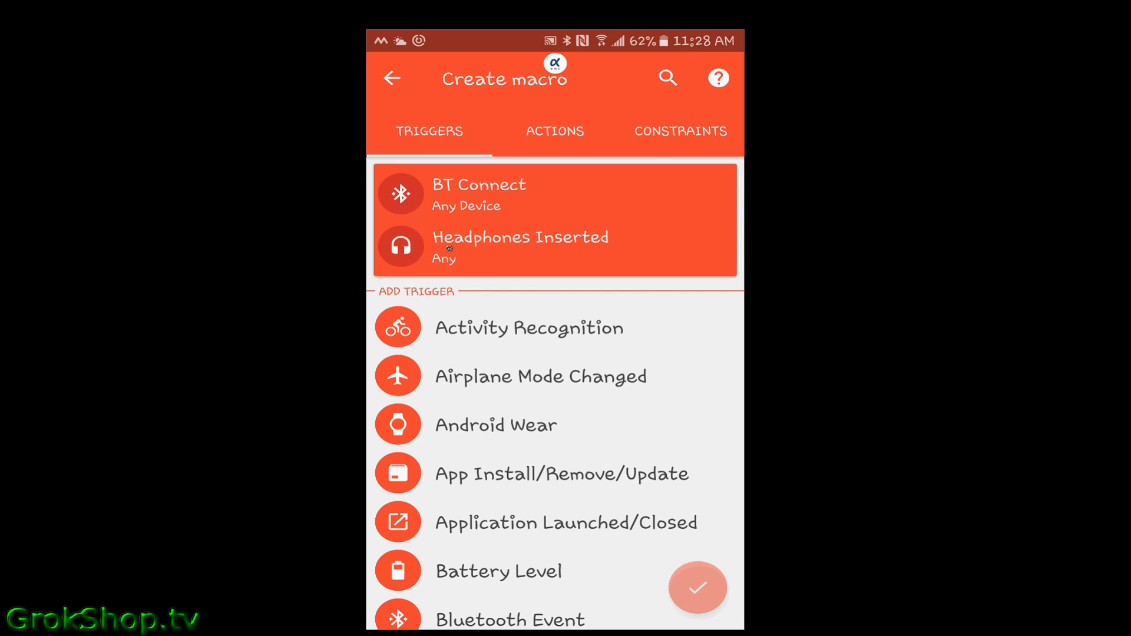
Add a Device Boot trigger to the new macro
scroll(541, 453, down, 10)
scroll(541, 453, down, 10)
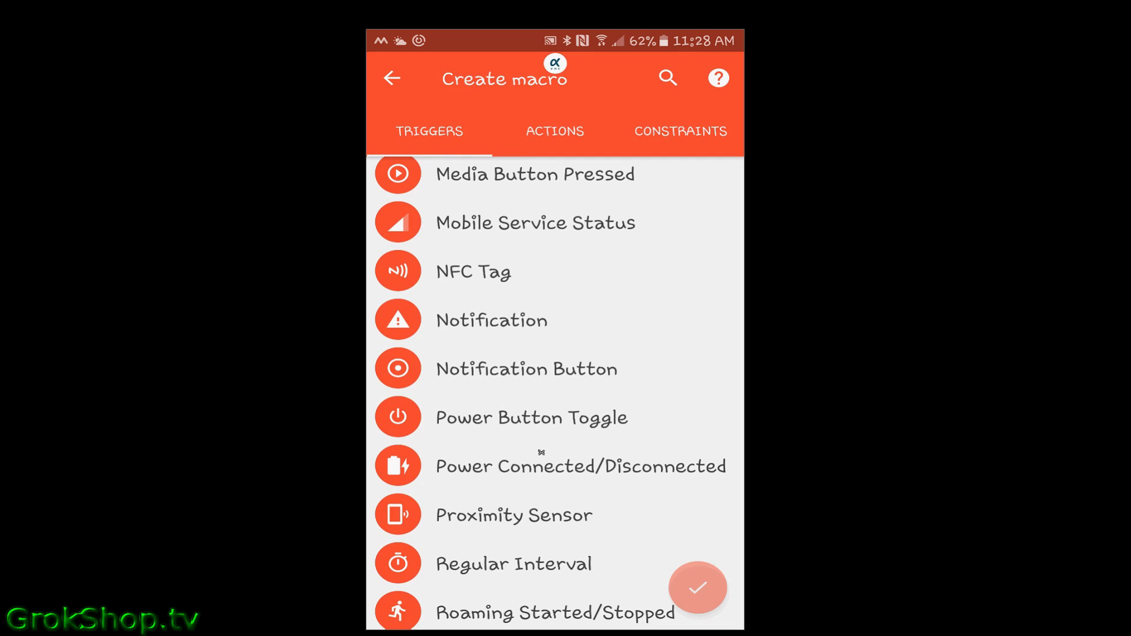
scroll(541, 452, down, 10)
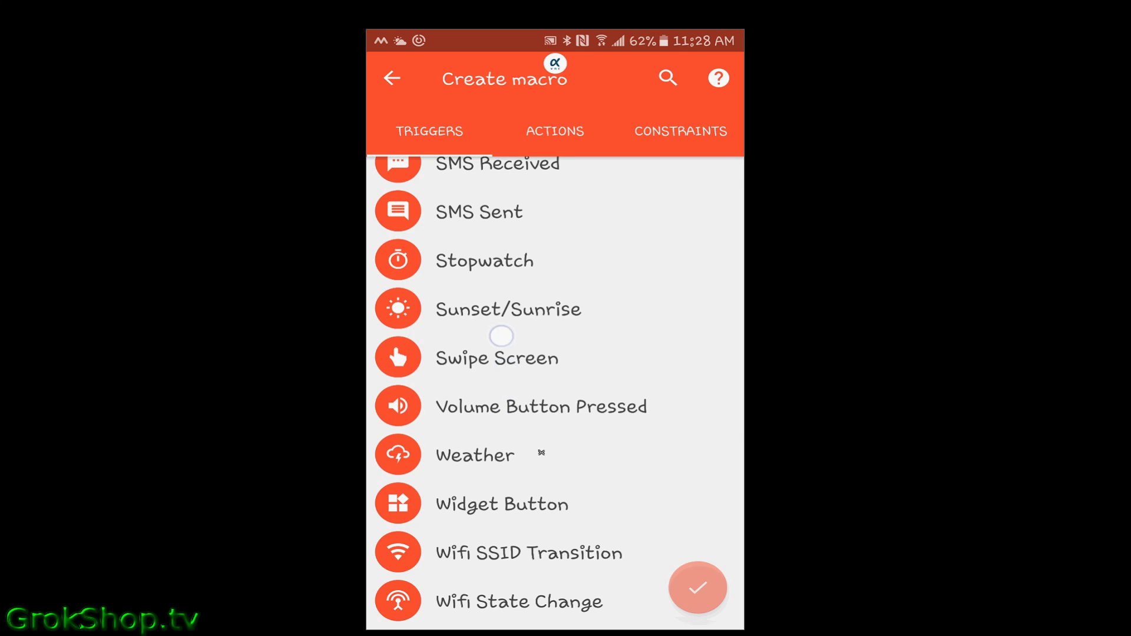
scroll(541, 453, up, 5)
scroll(541, 452, up, 6)
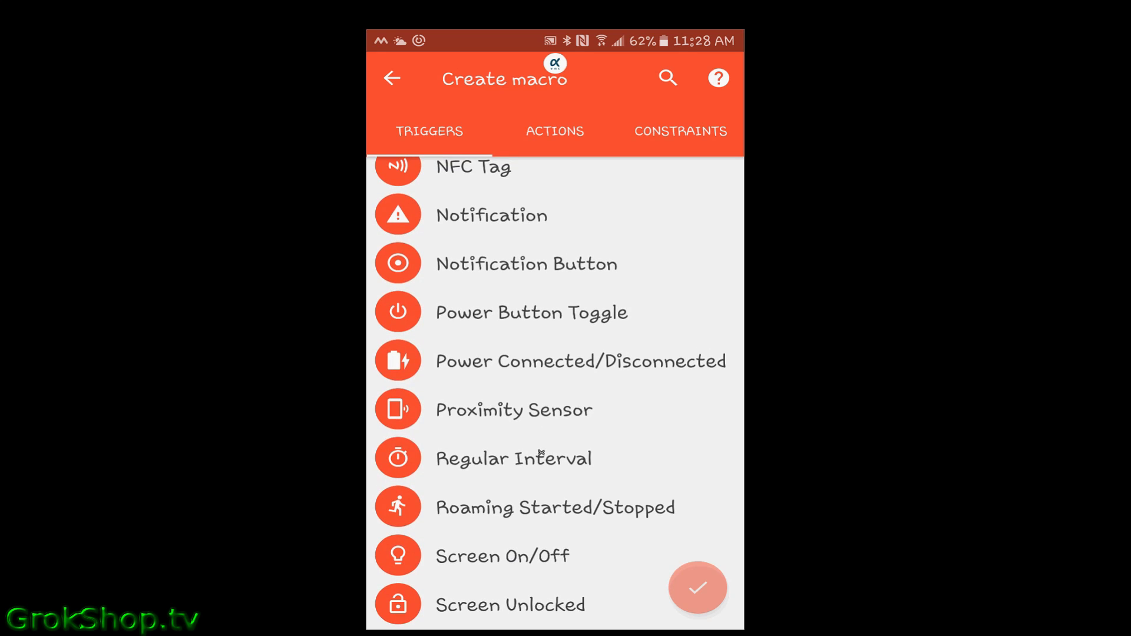
scroll(541, 452, up, 4)
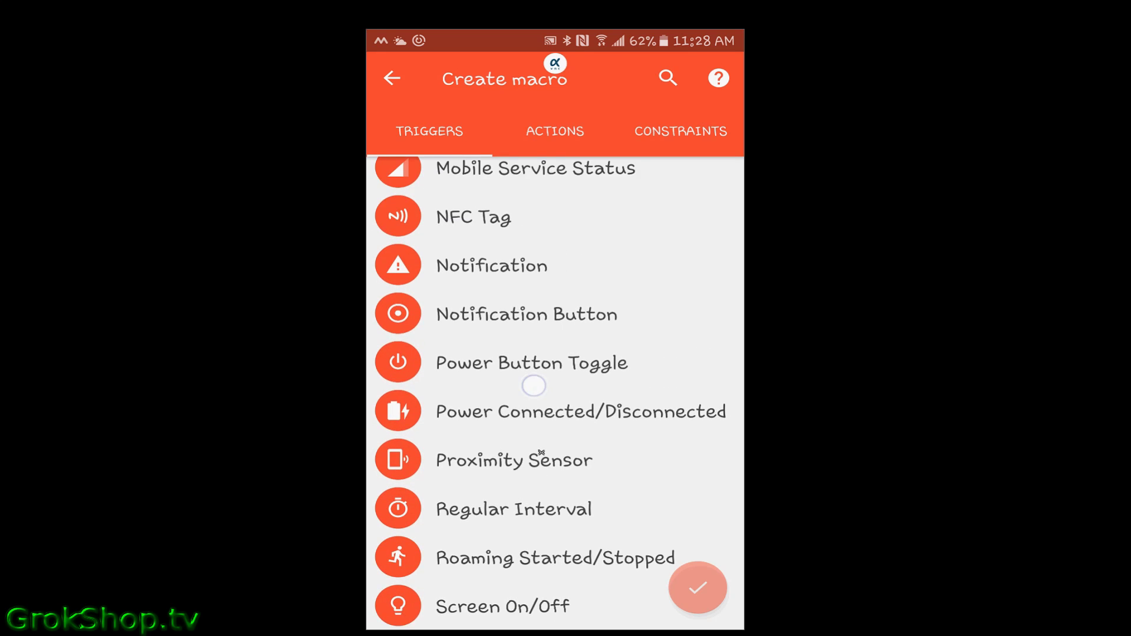
scroll(542, 452, up, 7)
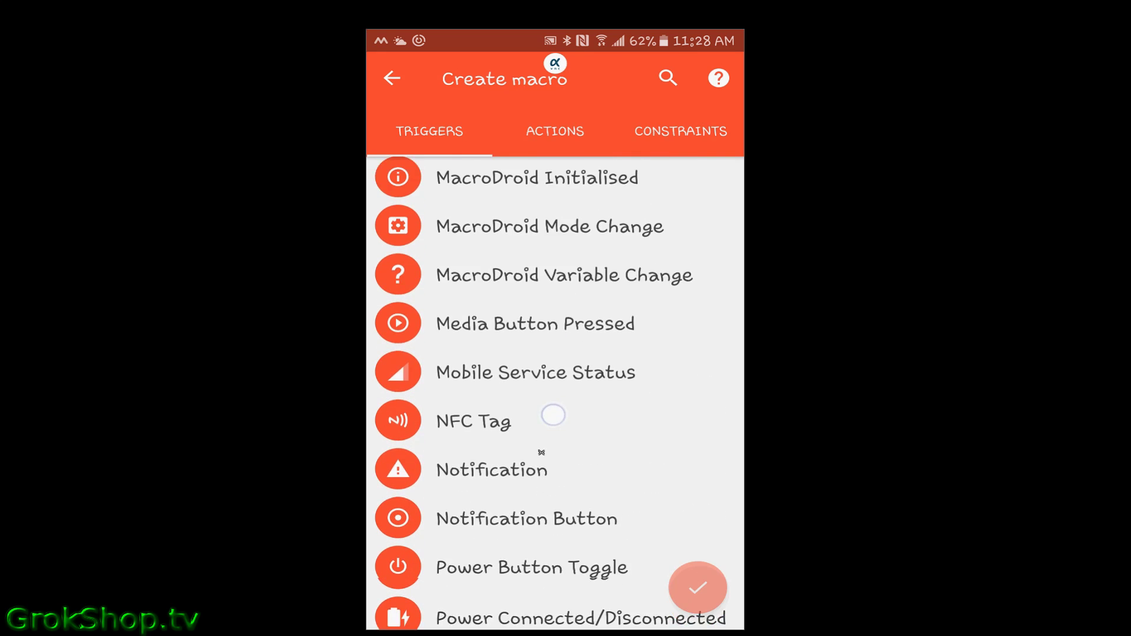
scroll(541, 452, up, 6)
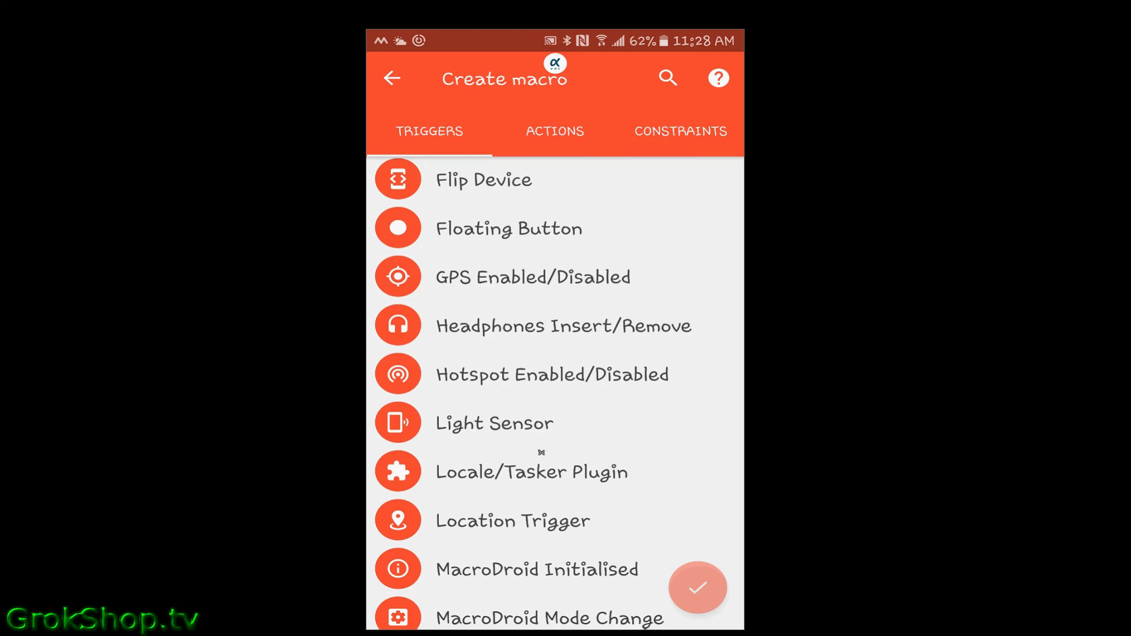
scroll(541, 452, up, 5)
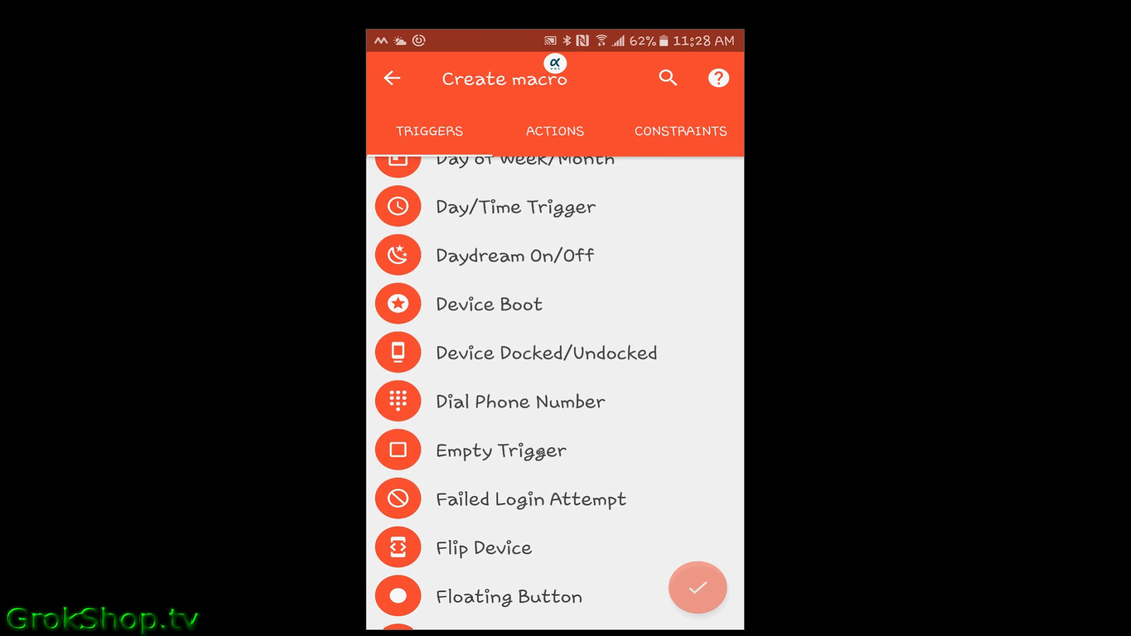
scroll(471, 448, up, 1)
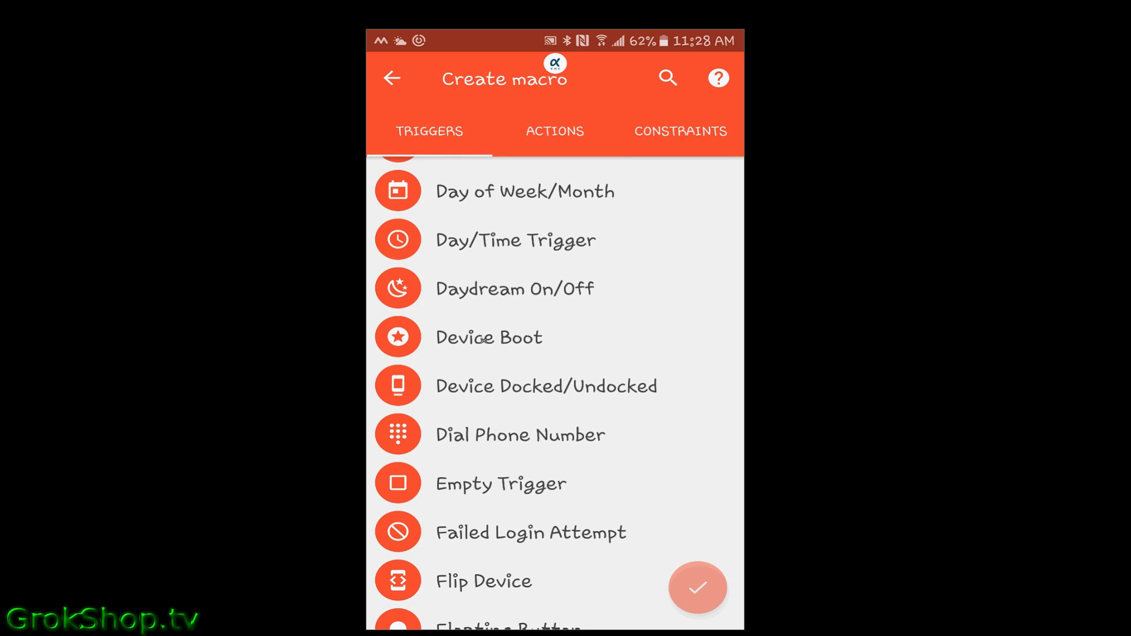
click(434, 340)
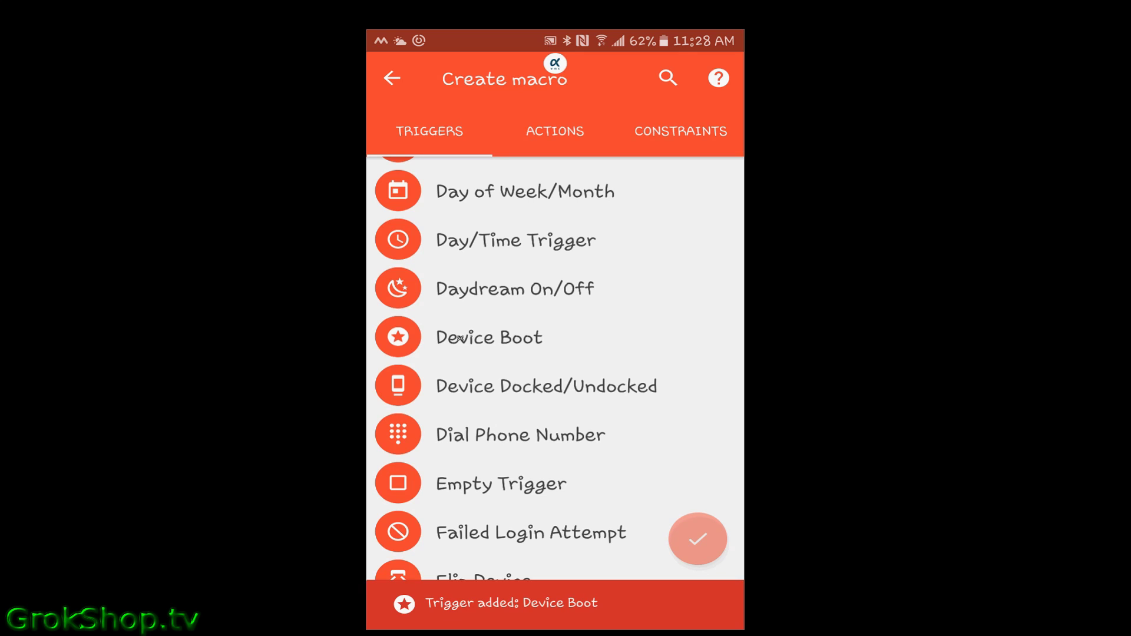
scroll(647, 311, up, 1)
scroll(647, 311, up, 10)
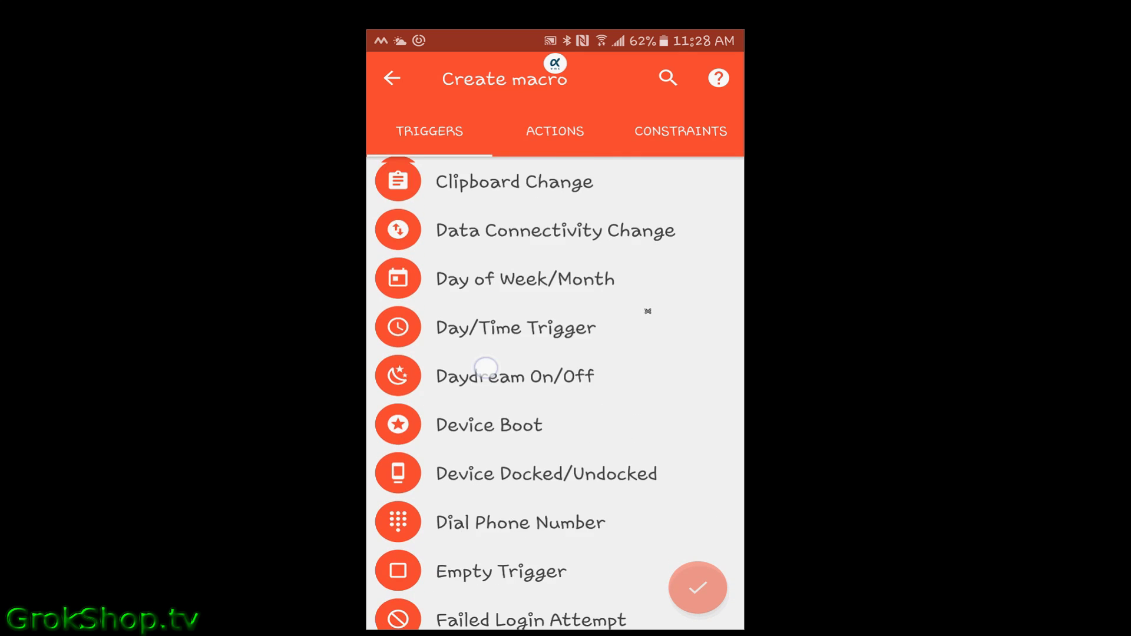